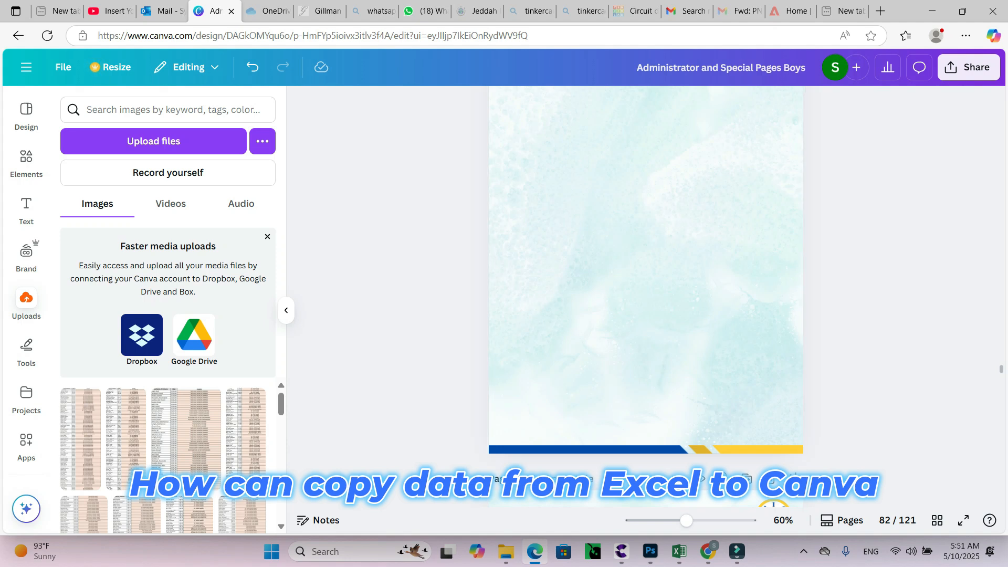
Switch to the JIS Boys for Year Book workbook and back to Canva, and paste the copied awards table onto page 82.
{"action": "scroll", "coordinate": [646, 297], "scroll_direction": "up", "scroll_amount": 1}
{"action": "scroll", "coordinate": [646, 297], "scroll_direction": "down", "scroll_amount": 1}
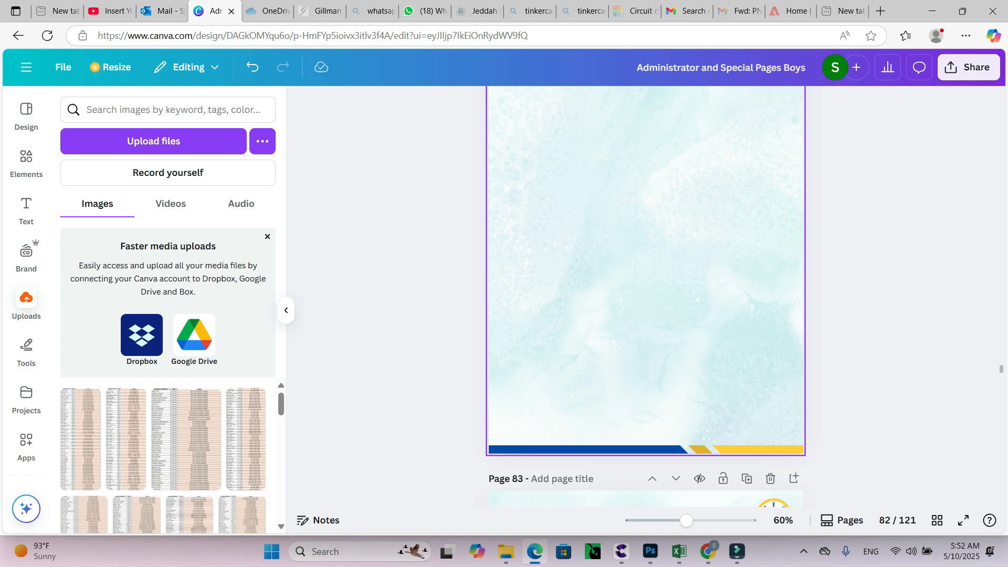
{"action": "key", "text": "alt+Tab"}
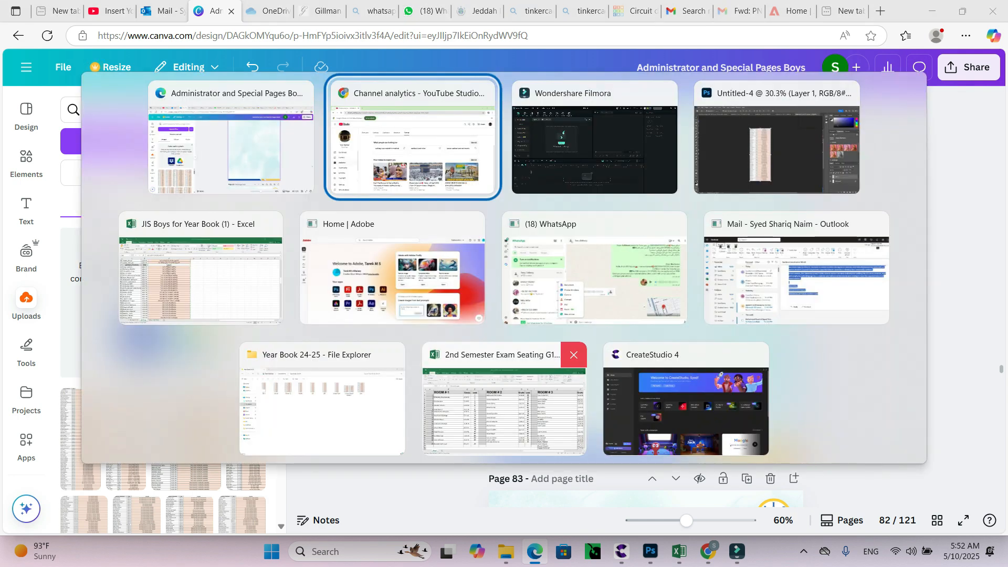
{"action": "key", "text": "Tab"}
{"action": "key", "text": "Tab"}
{"action": "key", "text": "Tab"}
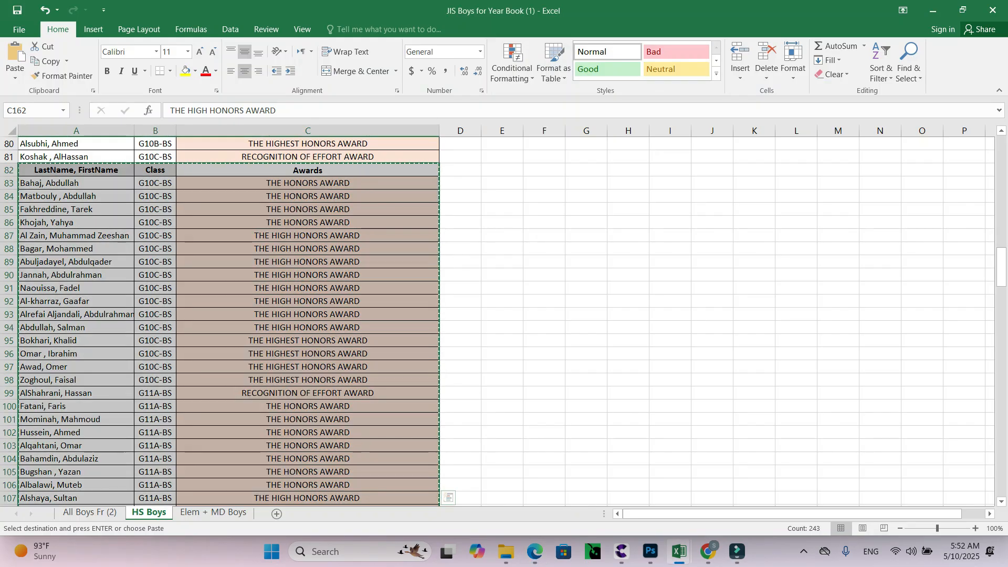
{"action": "key", "text": "alt+Tab"}
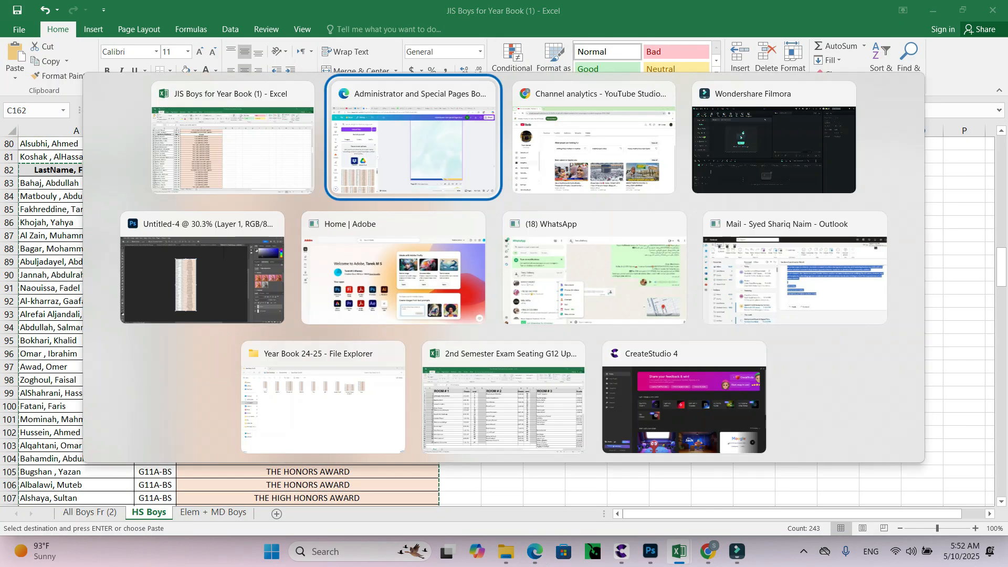
{"action": "key", "text": "ctrl+v"}
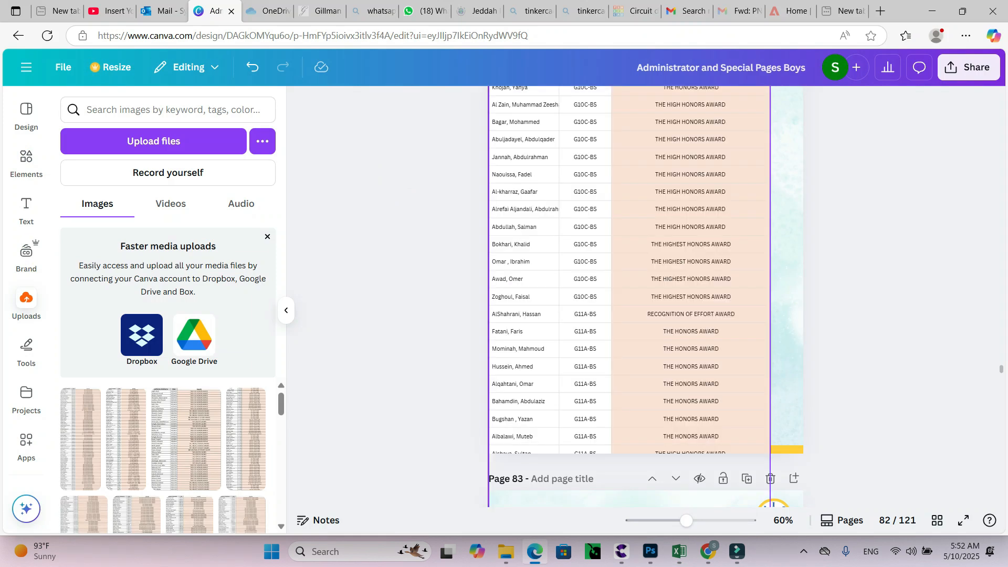
{"action": "scroll", "coordinate": [646, 297], "scroll_direction": "up", "scroll_amount": 2}
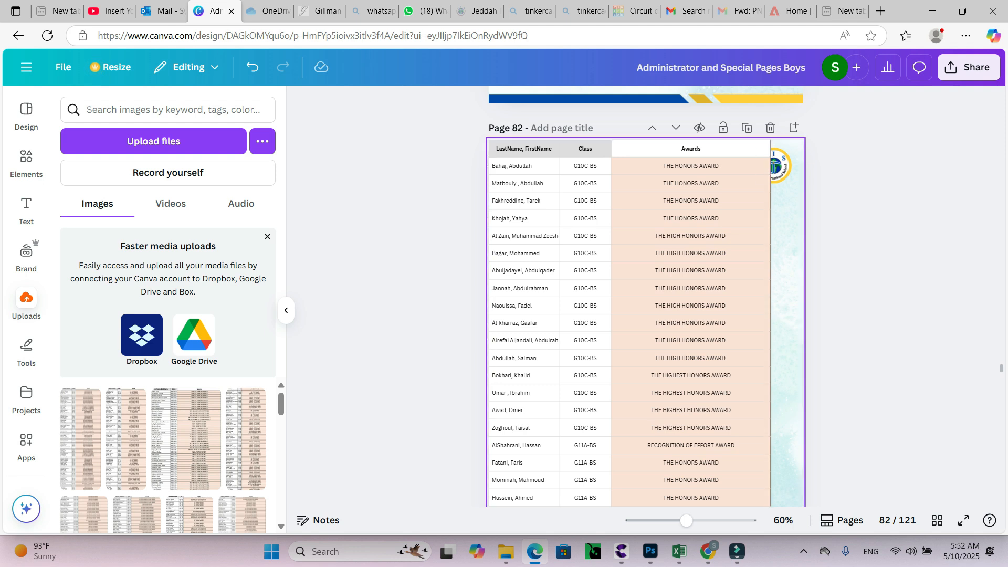
Resize the pasted awards table to span the full page width below the JIS OTHER PROGRAMS header.
{"action": "left_click", "coordinate": [691, 270]}
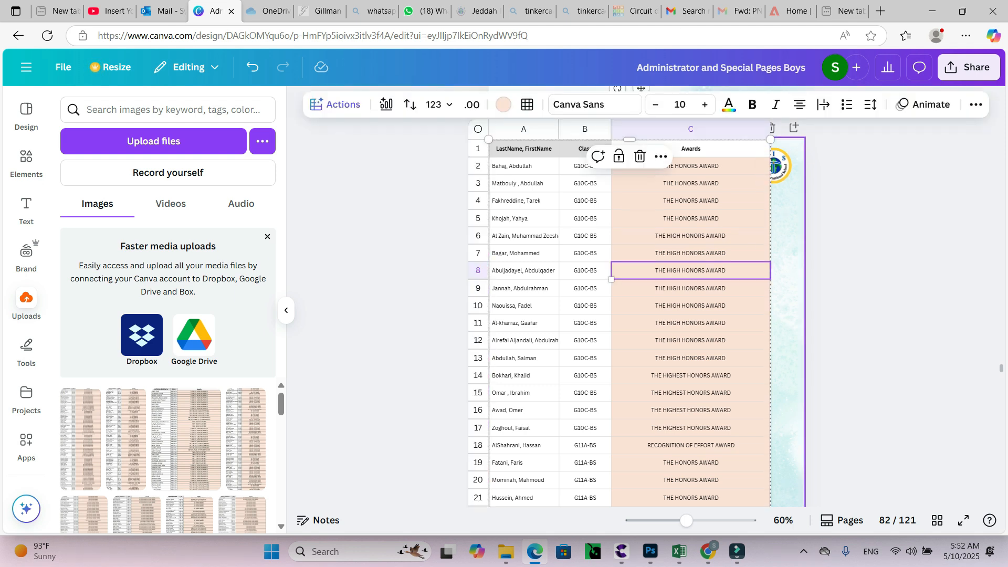
{"action": "left_click_drag", "start_coordinate": [771, 139], "coordinate": [717, 256]}
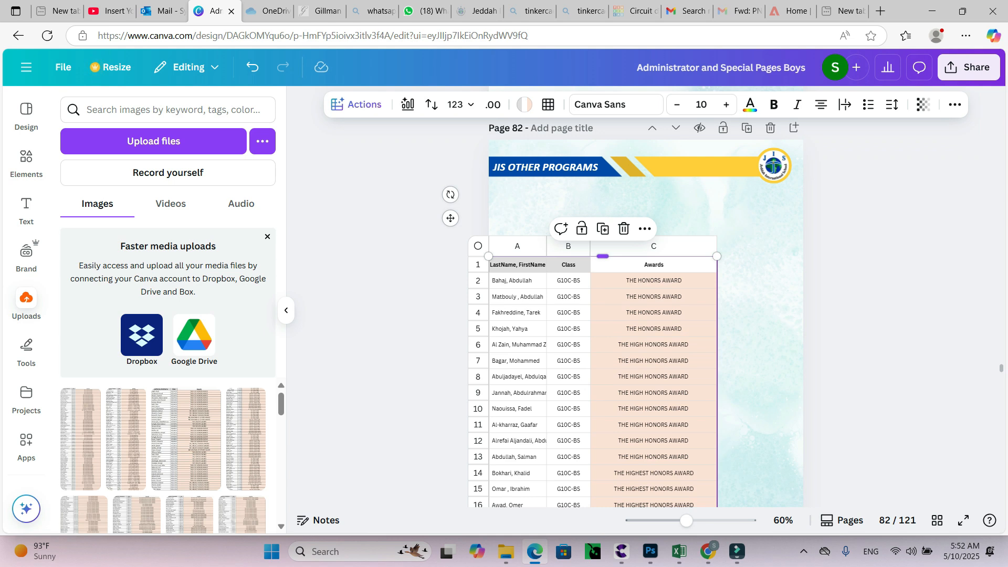
{"action": "left_click", "coordinate": [603, 256]}
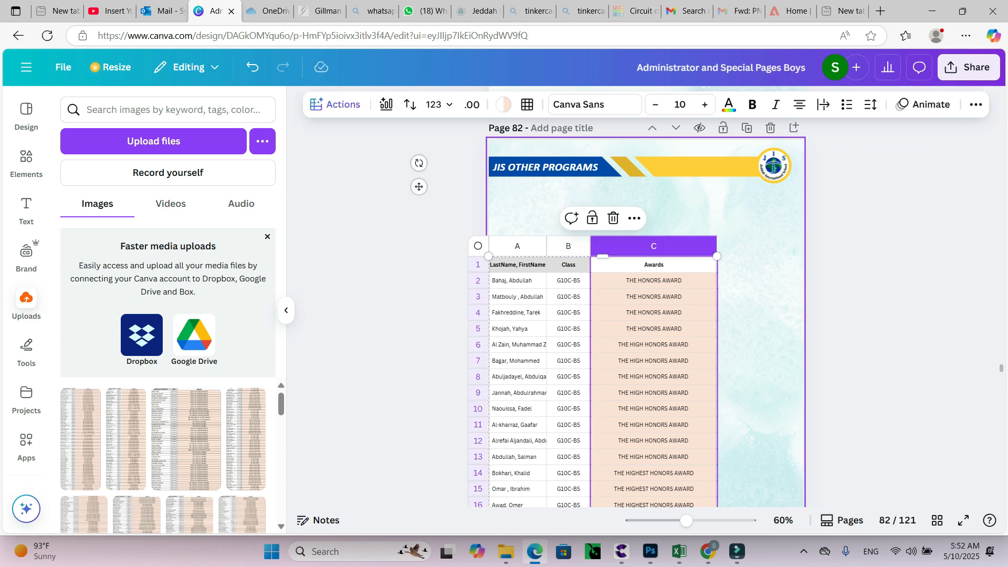
{"action": "left_click", "coordinate": [518, 313]}
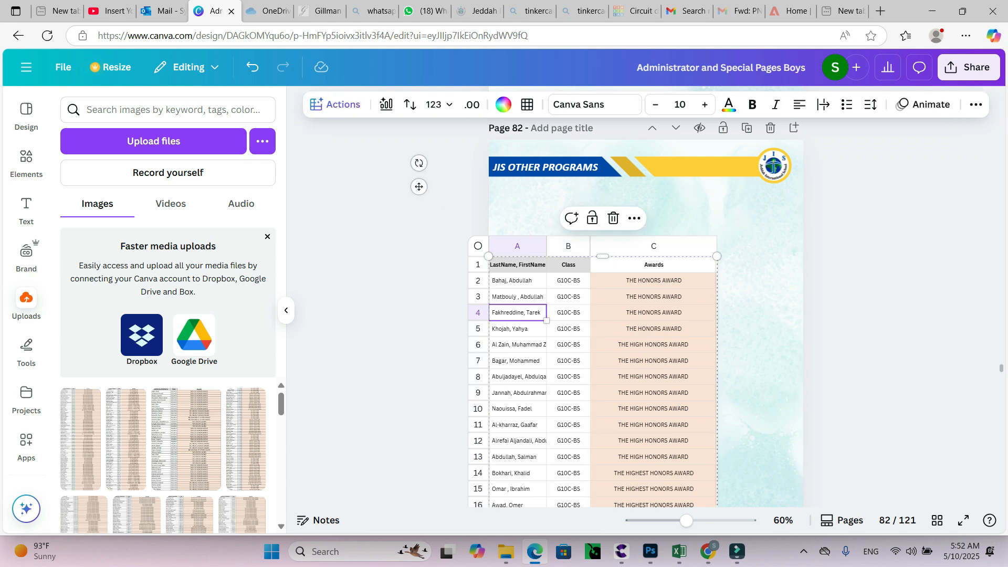
{"action": "left_click", "coordinate": [569, 313]}
{"action": "left_click", "coordinate": [654, 246]}
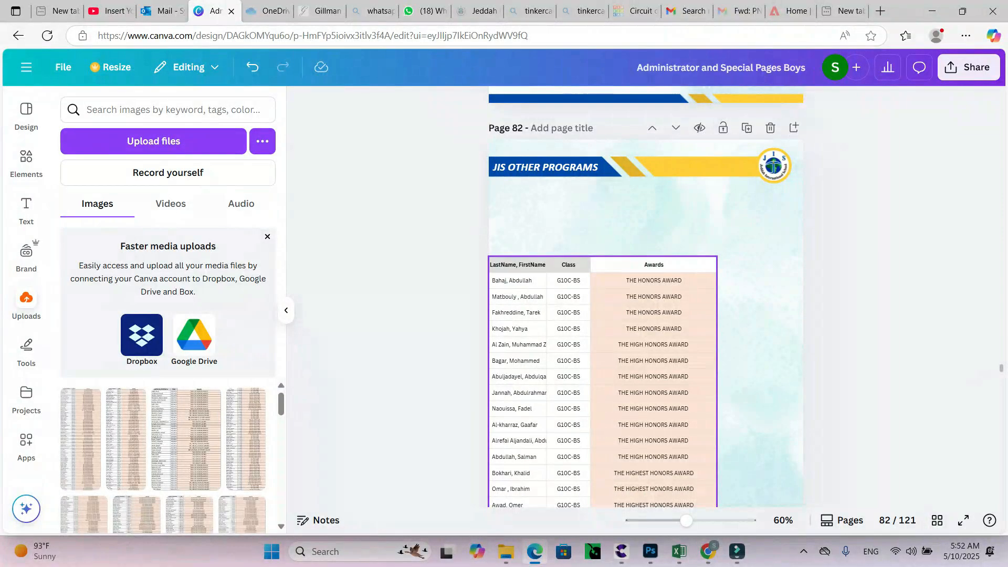
{"action": "left_click", "coordinate": [654, 313]}
{"action": "left_click_drag", "start_coordinate": [717, 257], "coordinate": [804, 220]}
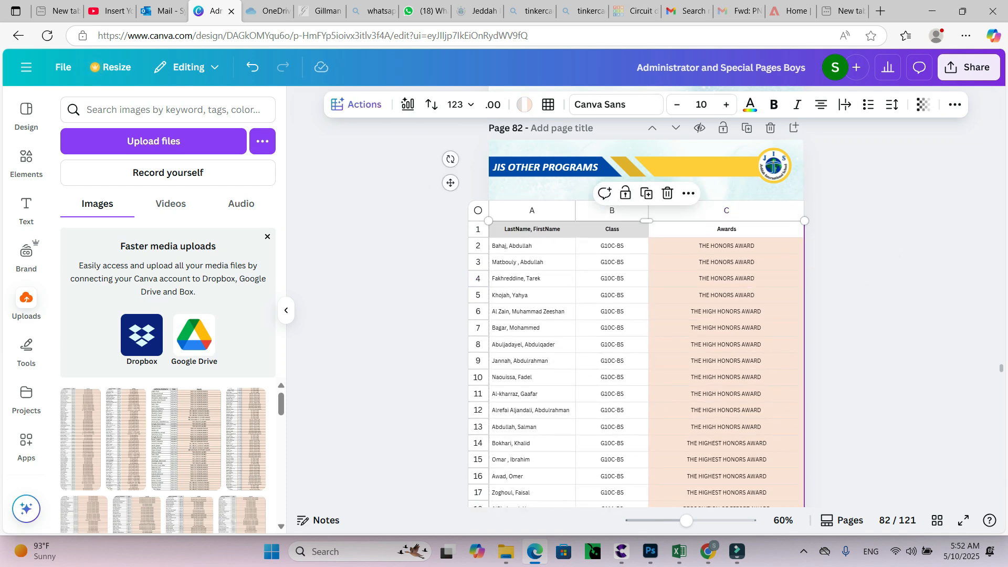
{"action": "left_click", "coordinate": [867, 195]}
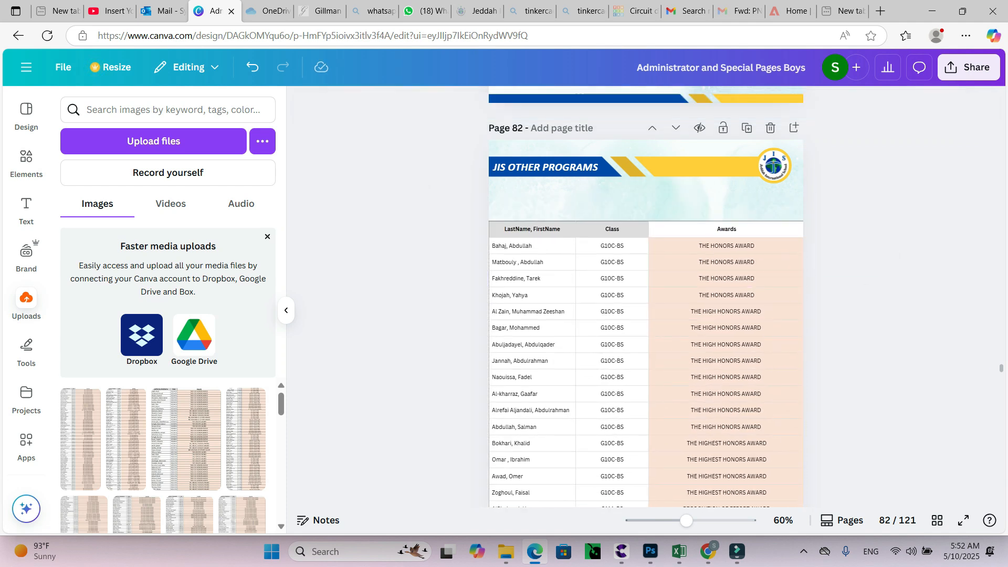
Undo the table resizing and the paste on page 82.
{"action": "key", "text": "ctrl+z"}
{"action": "key", "text": "ctrl+z"}
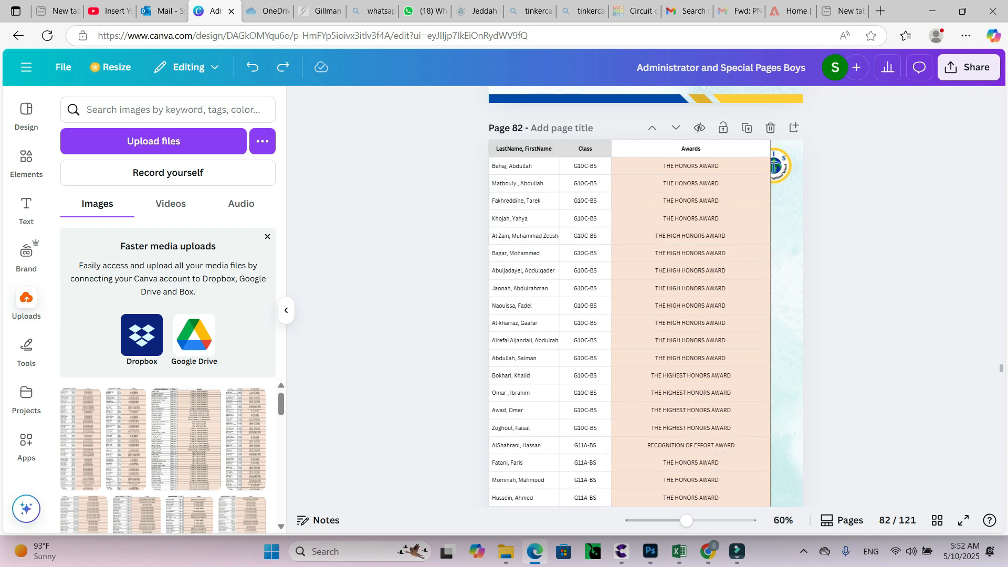
{"action": "key", "text": "ctrl+z"}
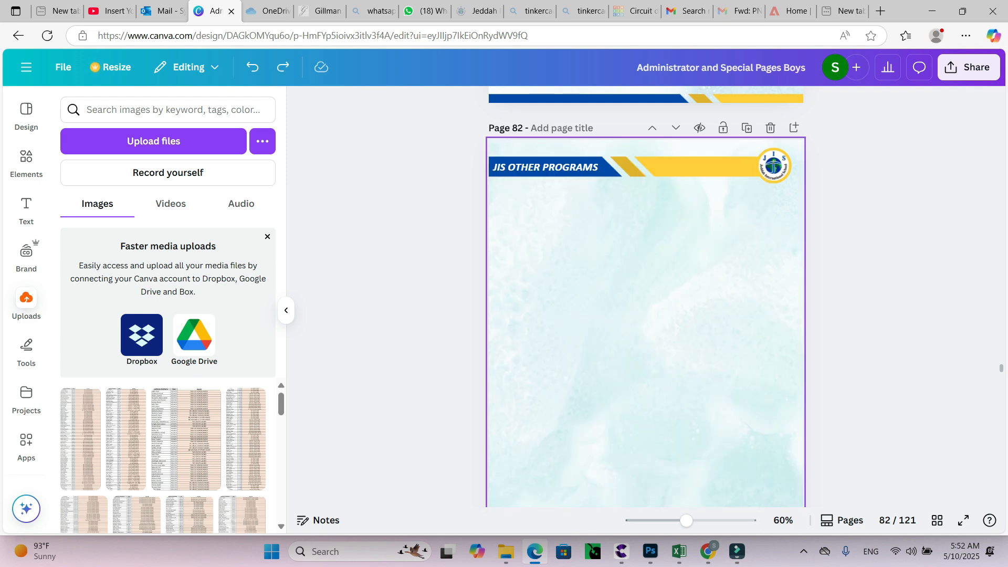
{"action": "scroll", "coordinate": [646, 294], "scroll_direction": "down", "scroll_amount": 1}
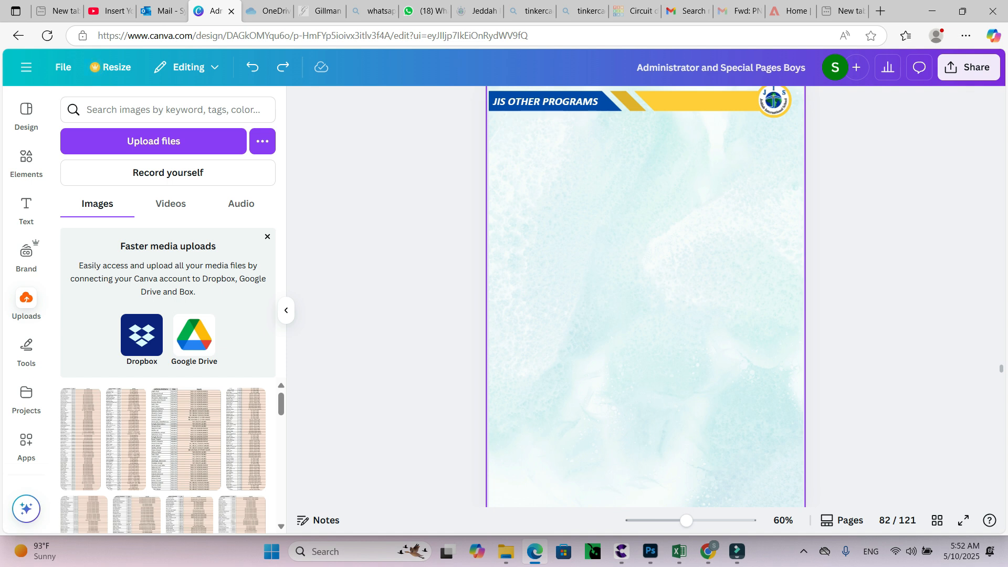
Switch to Photoshop and delete the table image layer from the open document.
{"action": "key", "text": "alt+Tab"}
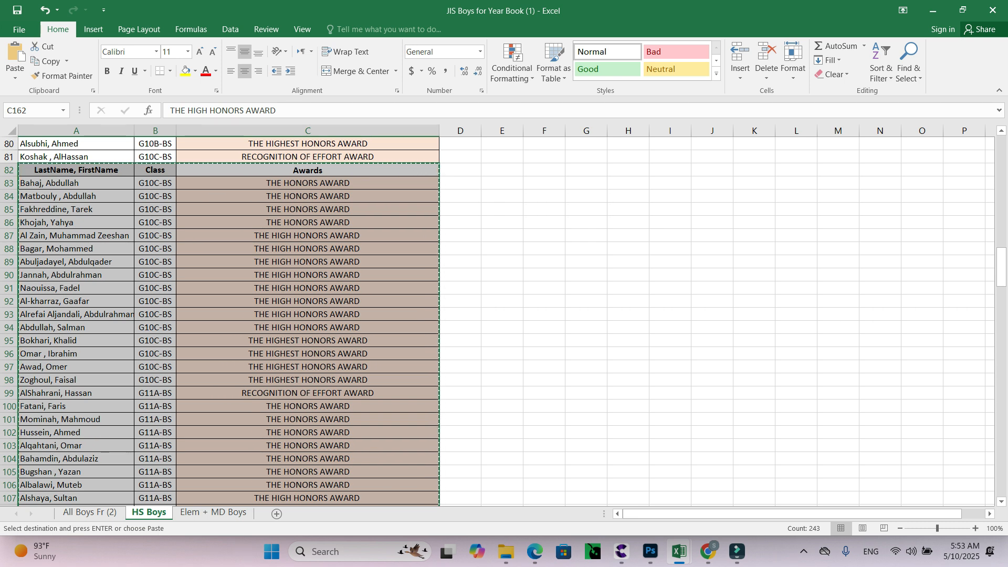
{"action": "key", "text": "alt+Tab"}
{"action": "key", "text": "alt+Tab"}
{"action": "key", "text": "alt+Tab"}
{"action": "key", "text": "alt+Tab"}
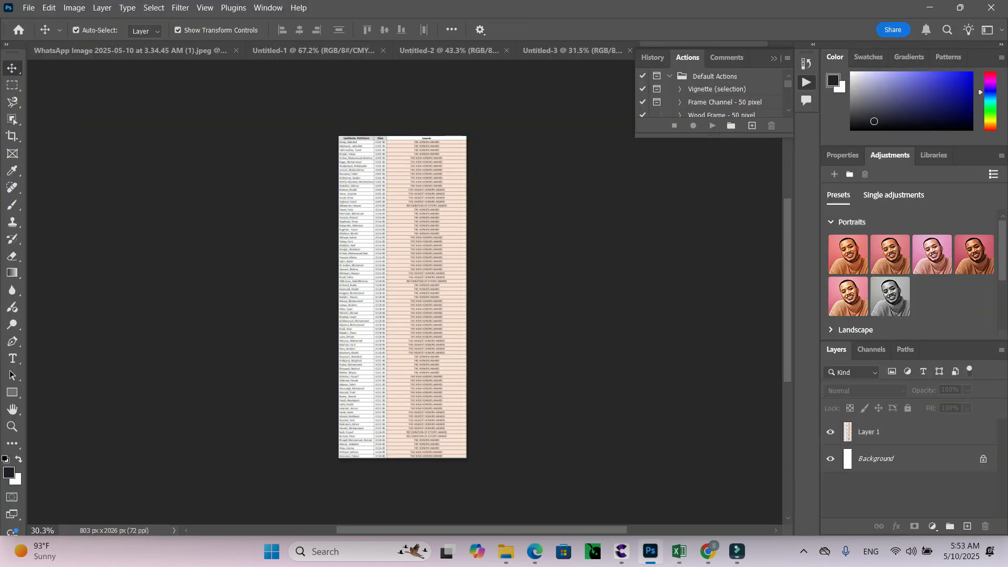
{"action": "key", "text": "Delete"}
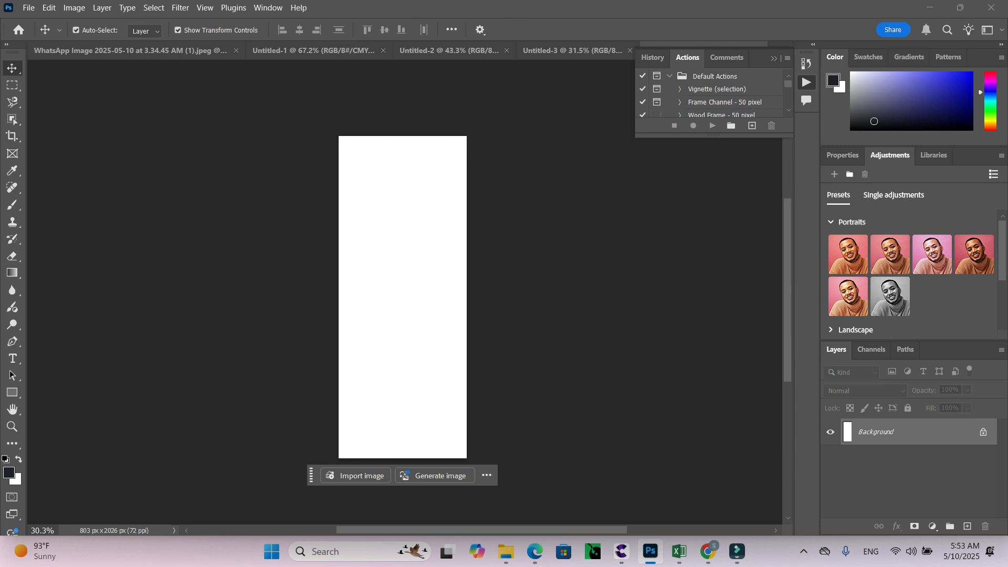
Create a new 803 x 2026 px document and paste the copied awards table into it as an image.
{"action": "key", "text": "ctrl+n"}
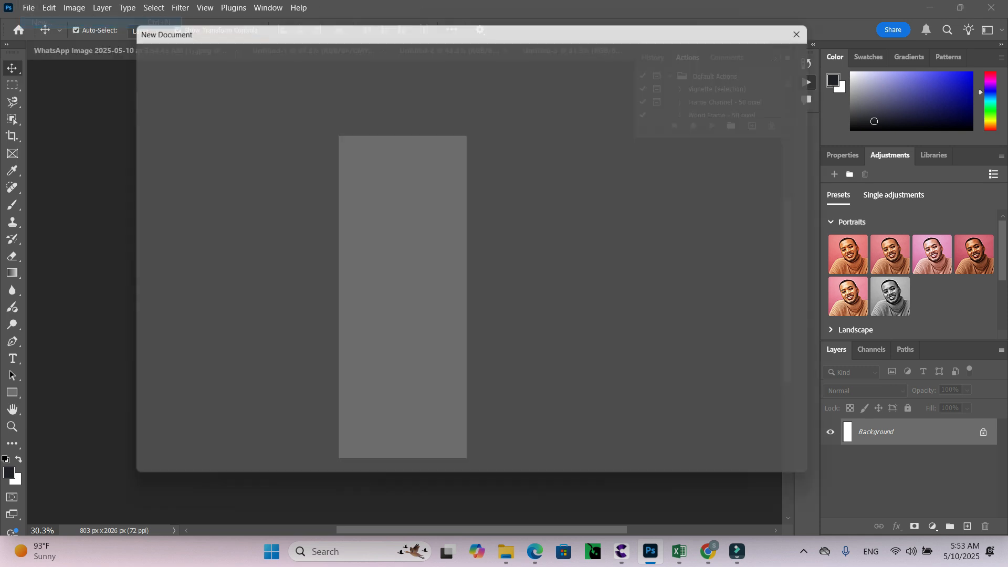
{"action": "key", "text": "Return"}
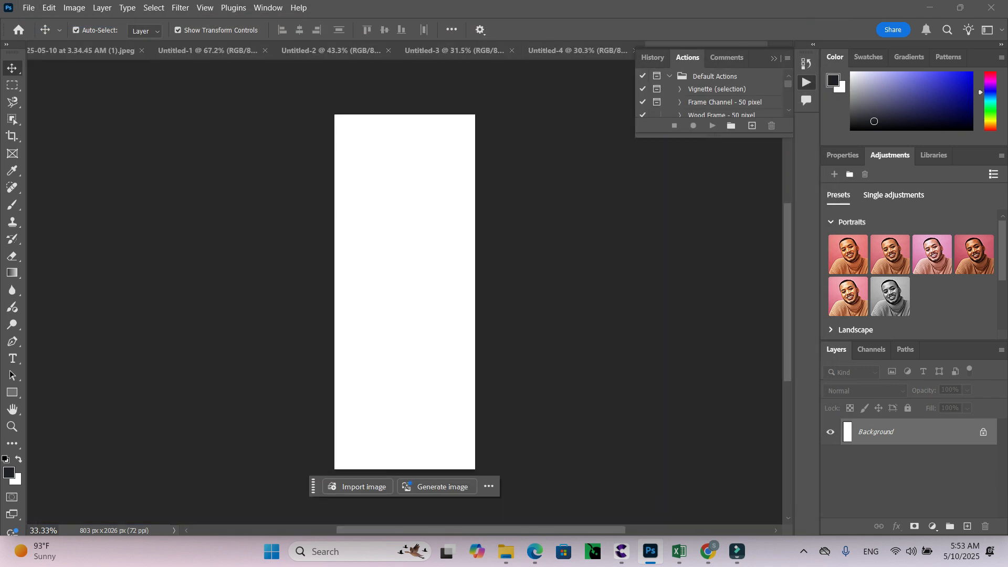
{"action": "key", "text": "ctrl+v"}
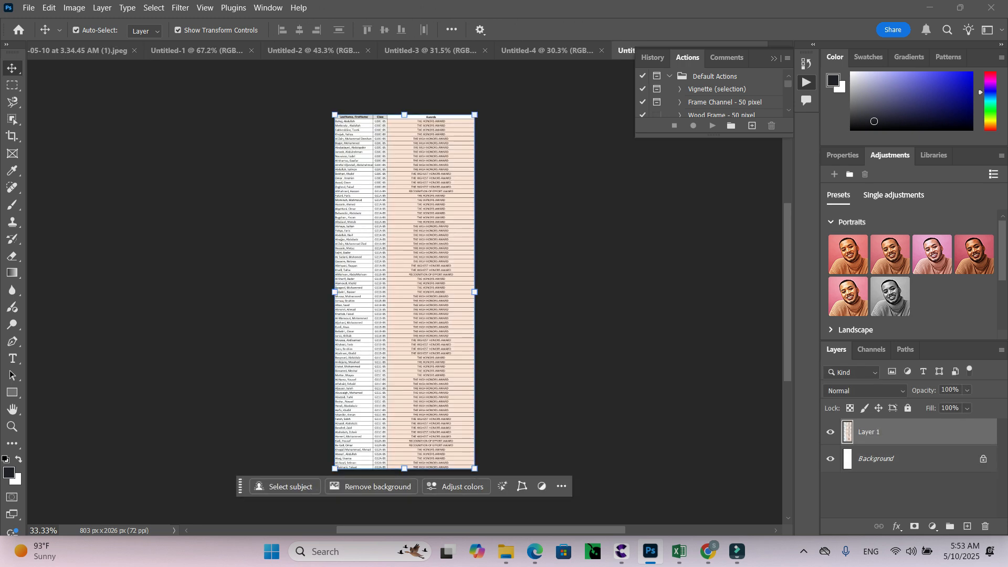
{"action": "scroll", "coordinate": [428, 439], "scroll_direction": "up", "scroll_amount": 5}
{"action": "scroll", "coordinate": [428, 440], "scroll_direction": "up", "scroll_amount": 4}
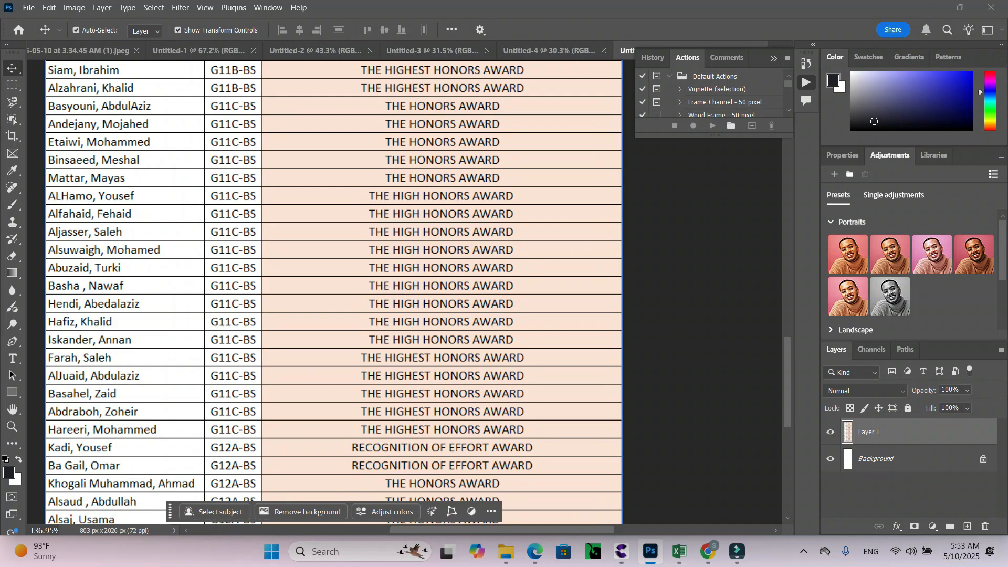
{"action": "scroll", "coordinate": [428, 439], "scroll_direction": "down", "scroll_amount": 8}
{"action": "scroll", "coordinate": [405, 444], "scroll_direction": "down", "scroll_amount": 3}
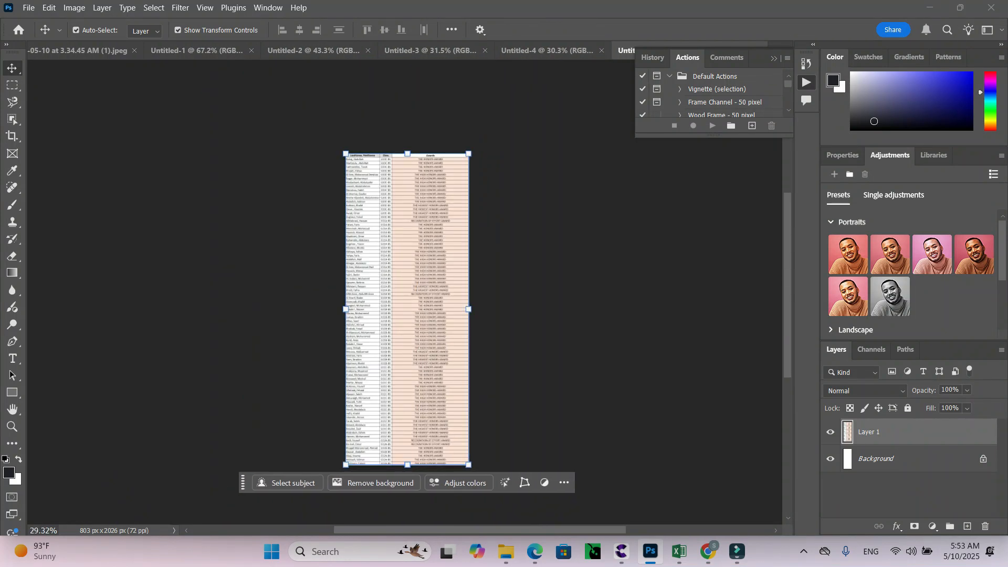
Export the document as a JPG named 111 into the Year Book 24-25 folder.
{"action": "left_click", "coordinate": [29, 7]}
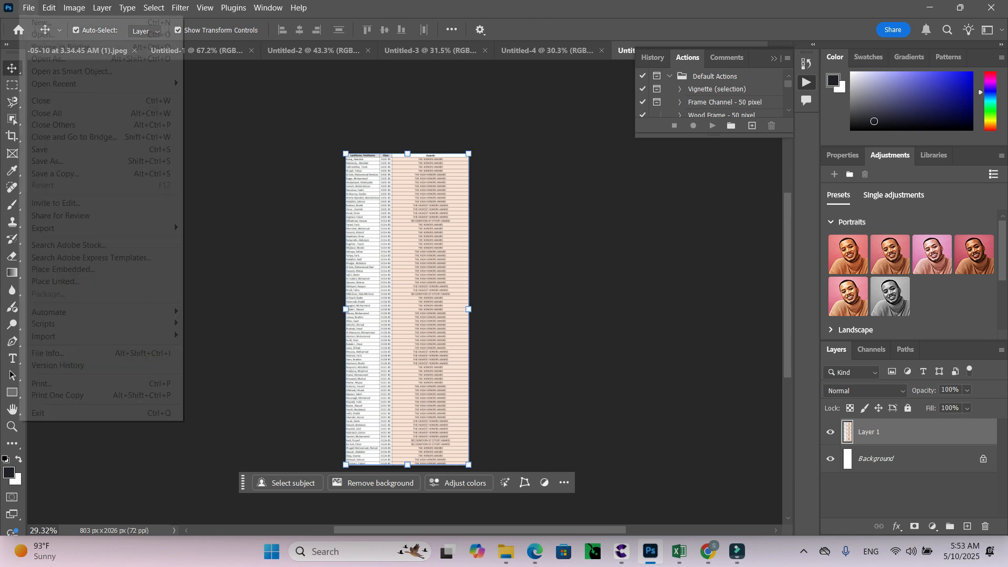
{"action": "mouse_move", "coordinate": [43, 228]}
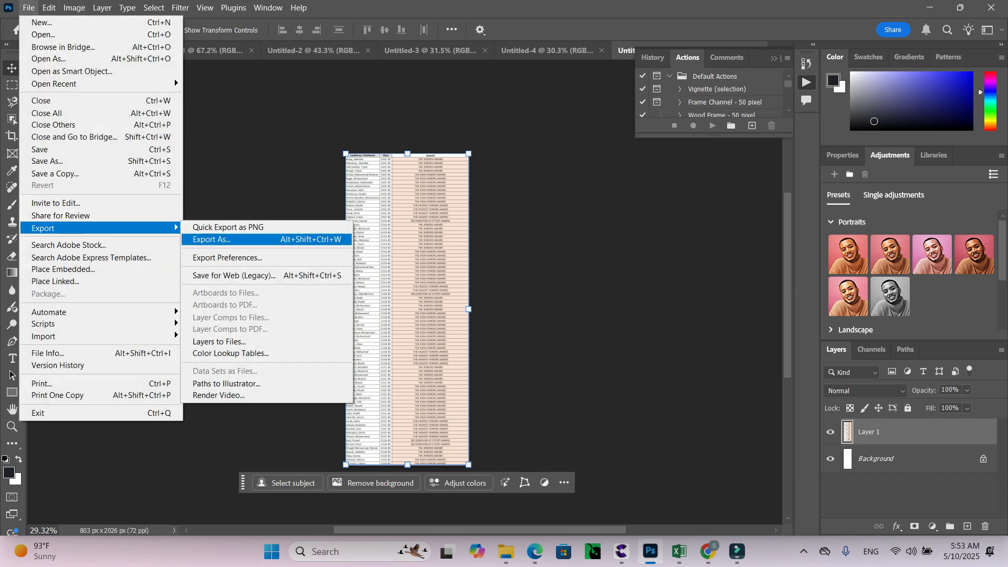
{"action": "left_click", "coordinate": [221, 240]}
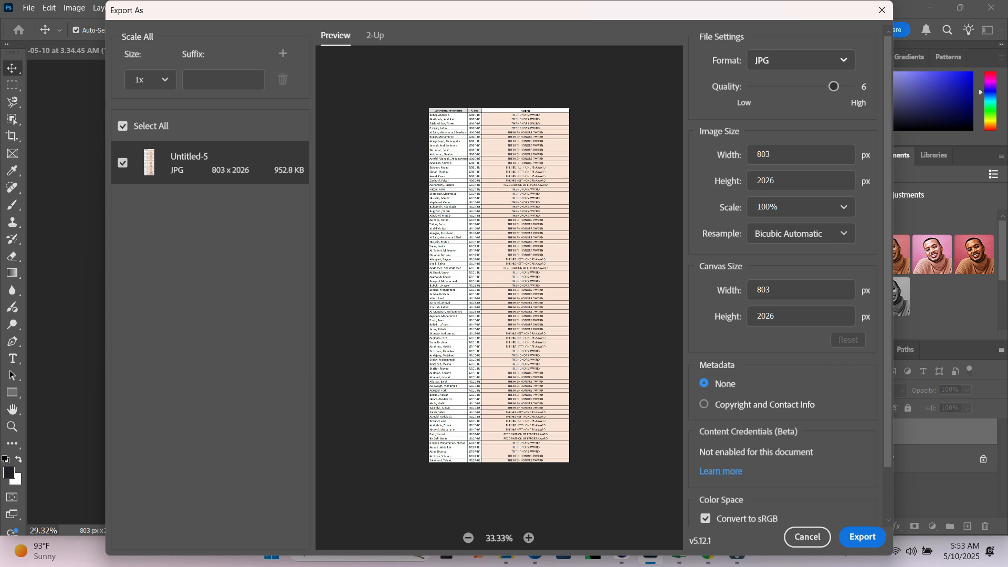
{"action": "left_click", "coordinate": [801, 60]}
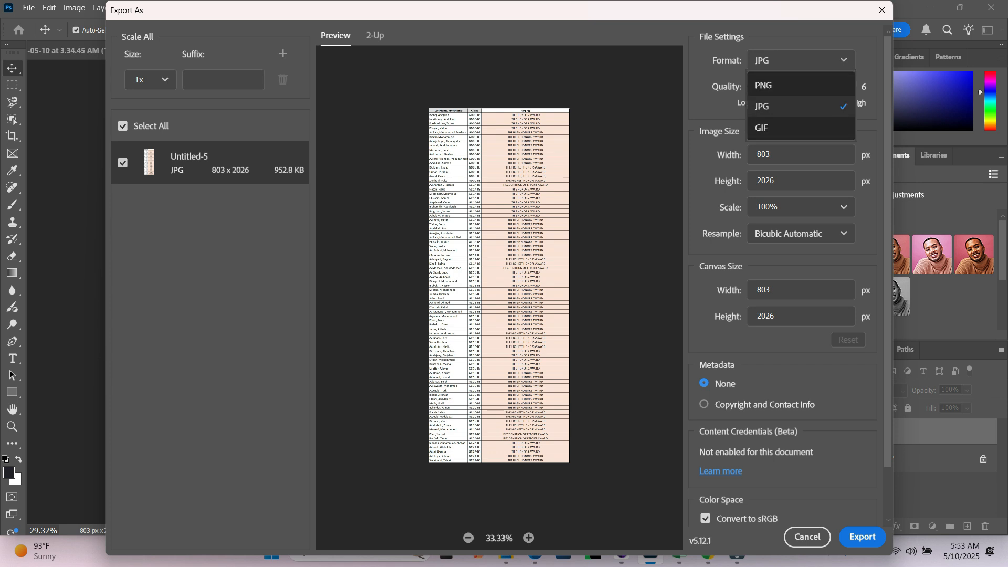
{"action": "left_click", "coordinate": [801, 107]}
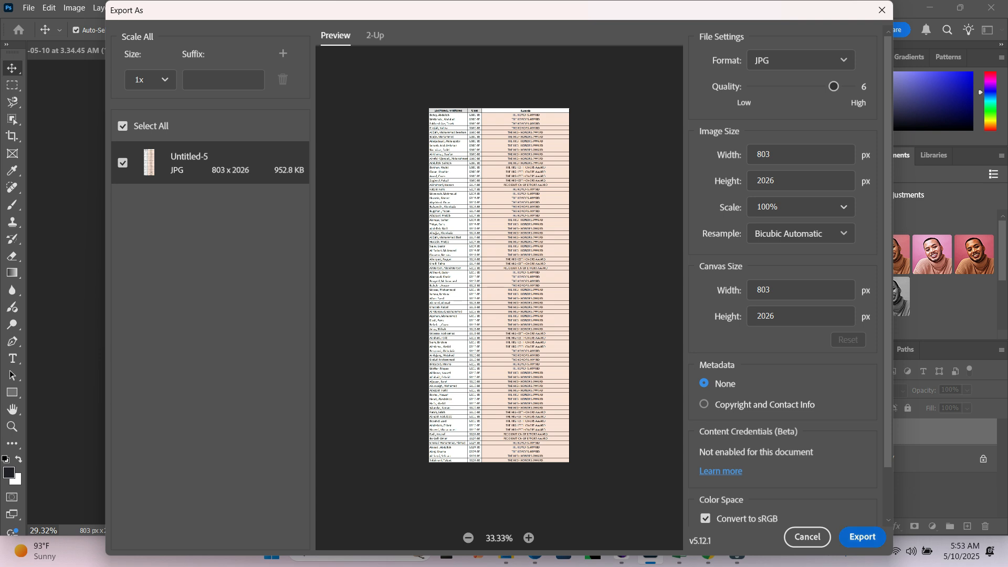
{"action": "left_click", "coordinate": [863, 536]}
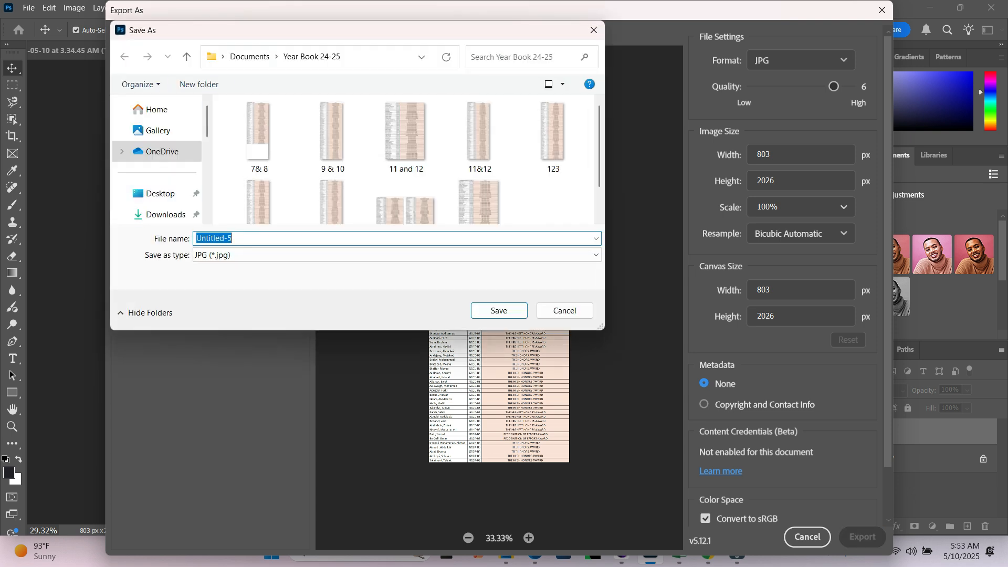
{"action": "type", "text": "111"}
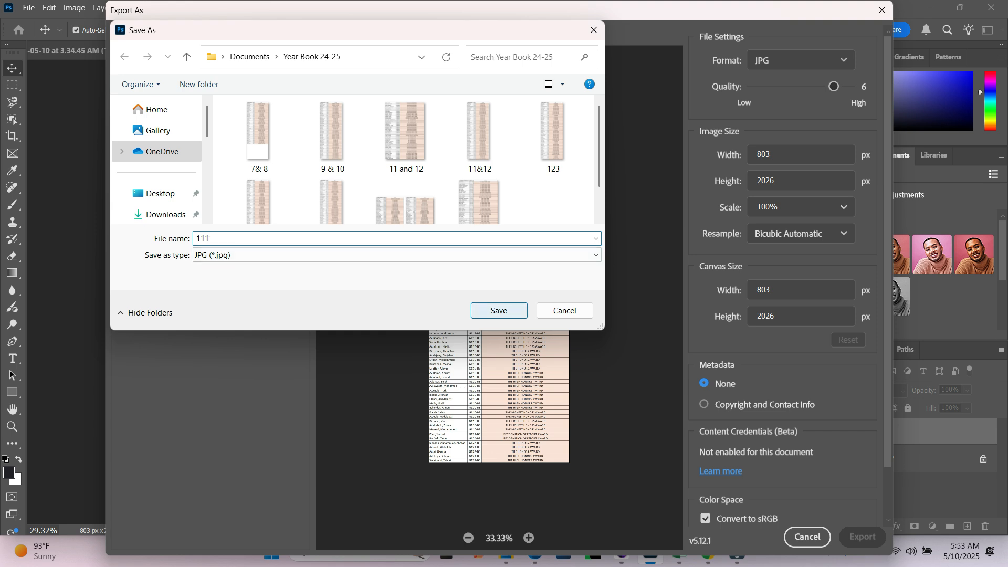
{"action": "left_click", "coordinate": [499, 310]}
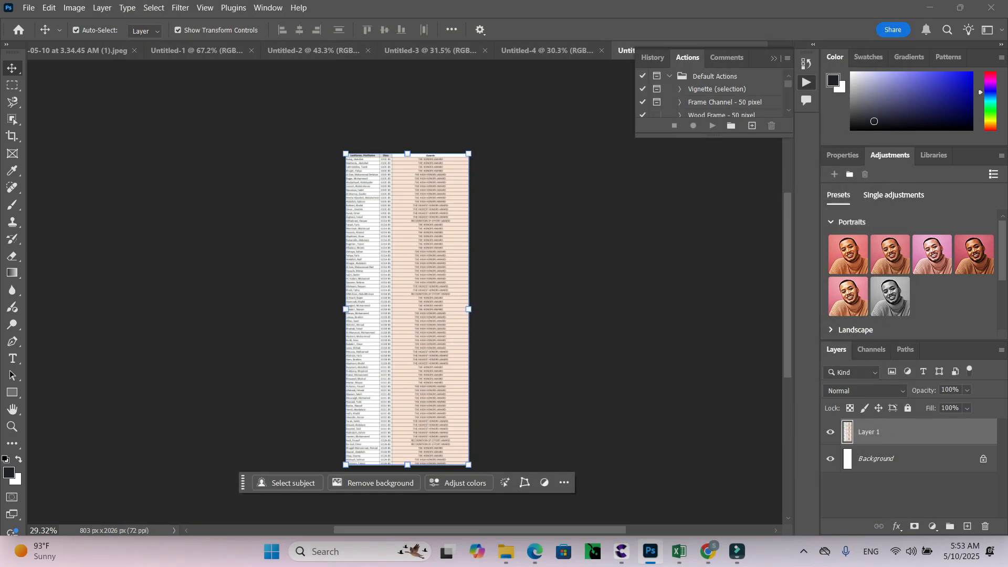
Switch to the Canva design and upload the image file 111 from the Year Book 24-25 folder.
{"action": "key", "text": "alt+Tab"}
{"action": "key", "text": "alt+Tab"}
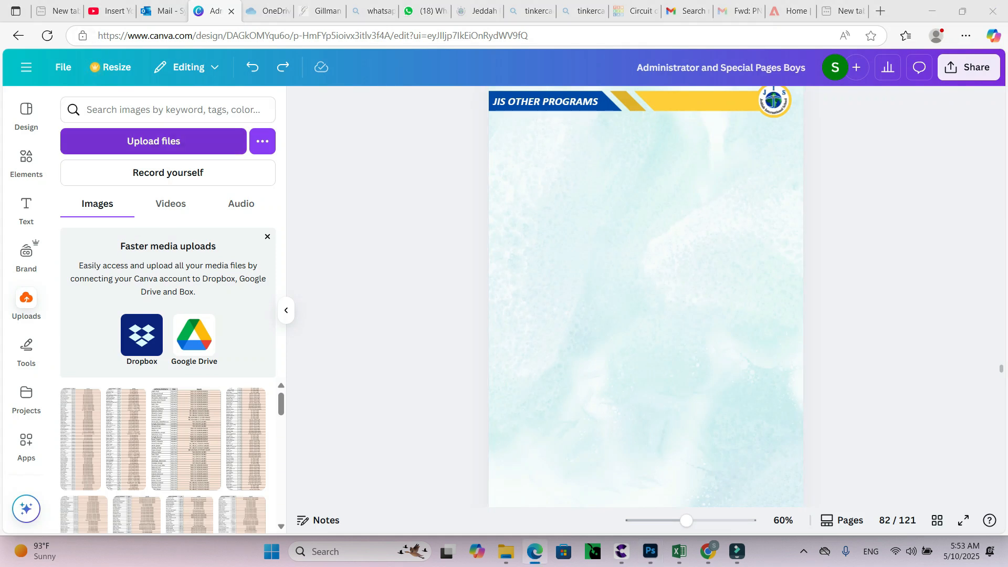
{"action": "left_click", "coordinate": [157, 142]}
{"action": "left_click", "coordinate": [230, 196]}
{"action": "key", "text": "1"}
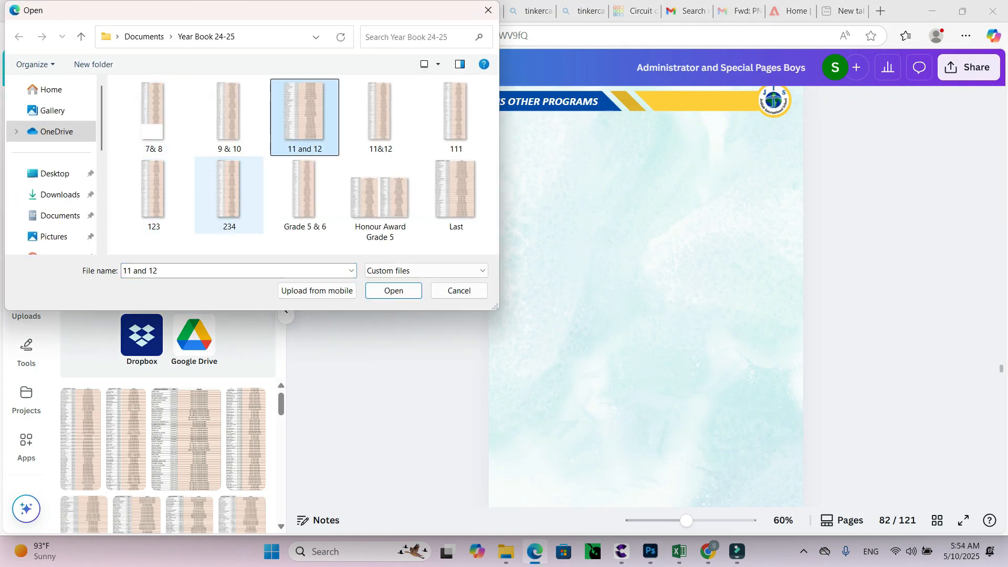
{"action": "key", "text": "1"}
{"action": "key", "text": "1"}
{"action": "key", "text": "Return"}
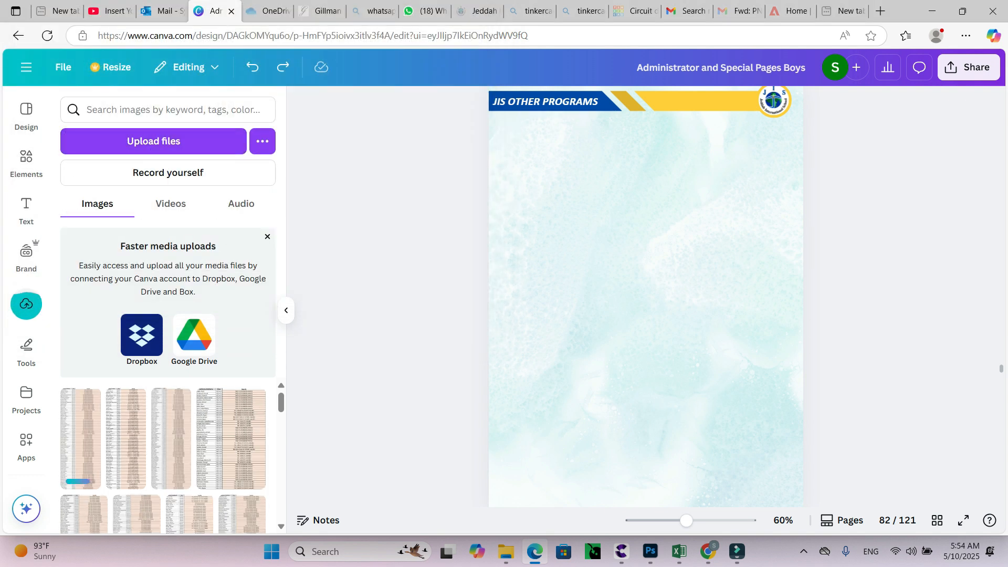
Place two copies of the newly uploaded awards table image side by side below the header on page 82.
{"action": "left_click_drag", "start_coordinate": [80, 439], "coordinate": [566, 301]}
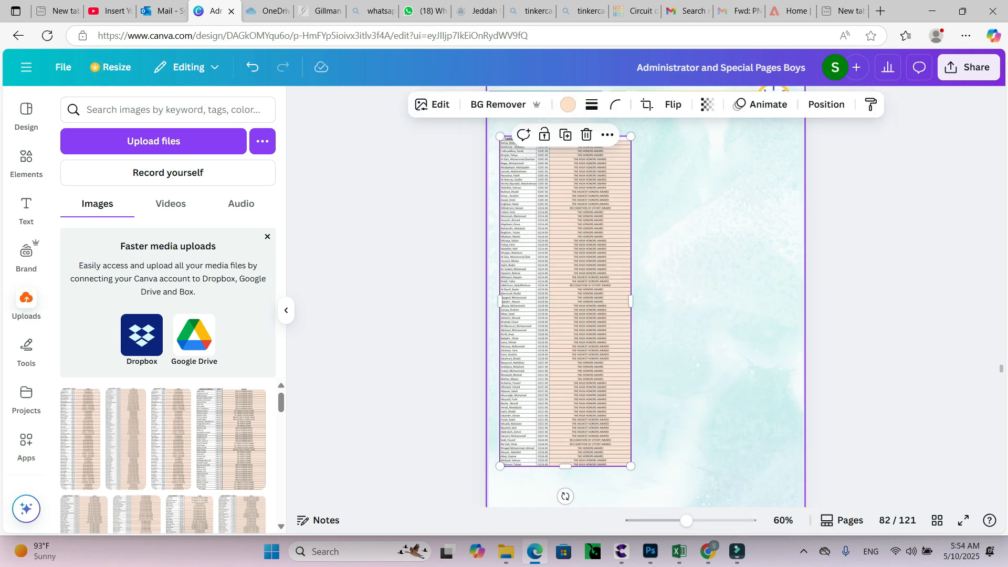
{"action": "mouse_move", "coordinate": [686, 520]}
{"action": "left_mouse_down"}
{"action": "mouse_move", "coordinate": [738, 520]}
{"action": "mouse_move", "coordinate": [667, 521]}
{"action": "mouse_move", "coordinate": [697, 520]}
{"action": "mouse_move", "coordinate": [687, 521]}
{"action": "left_mouse_up"}
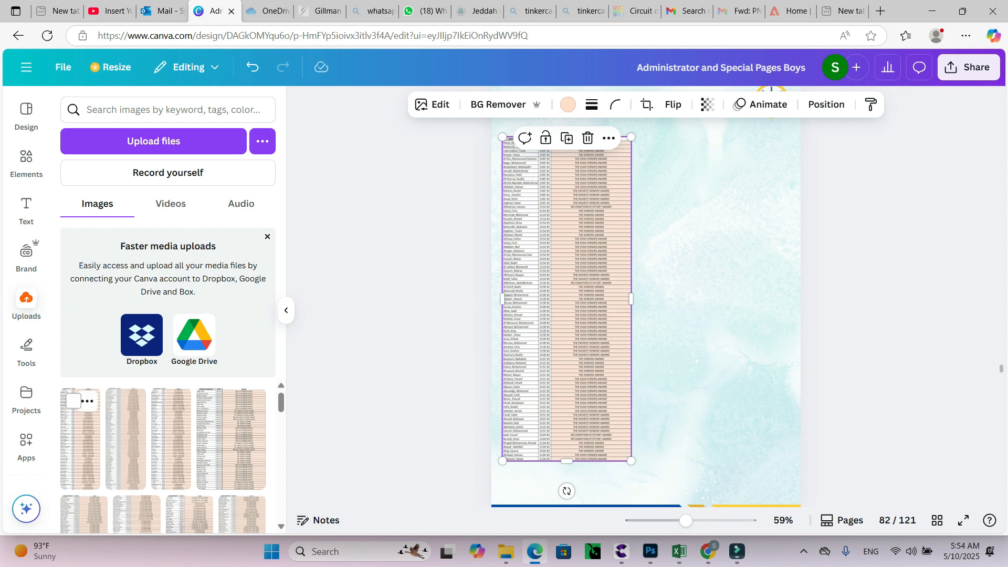
{"action": "left_click_drag", "start_coordinate": [79, 441], "coordinate": [719, 305]}
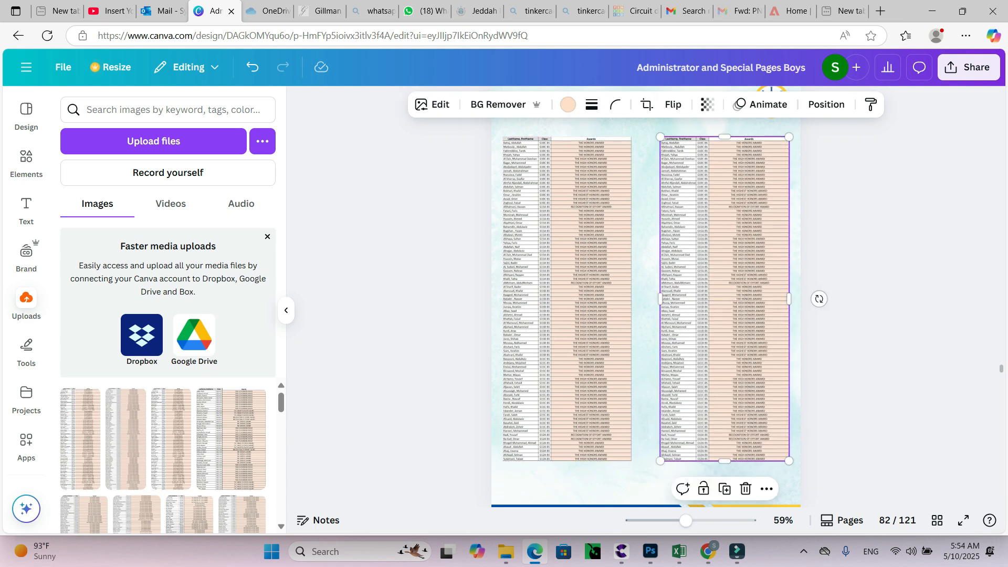
{"action": "left_click", "coordinate": [861, 305]}
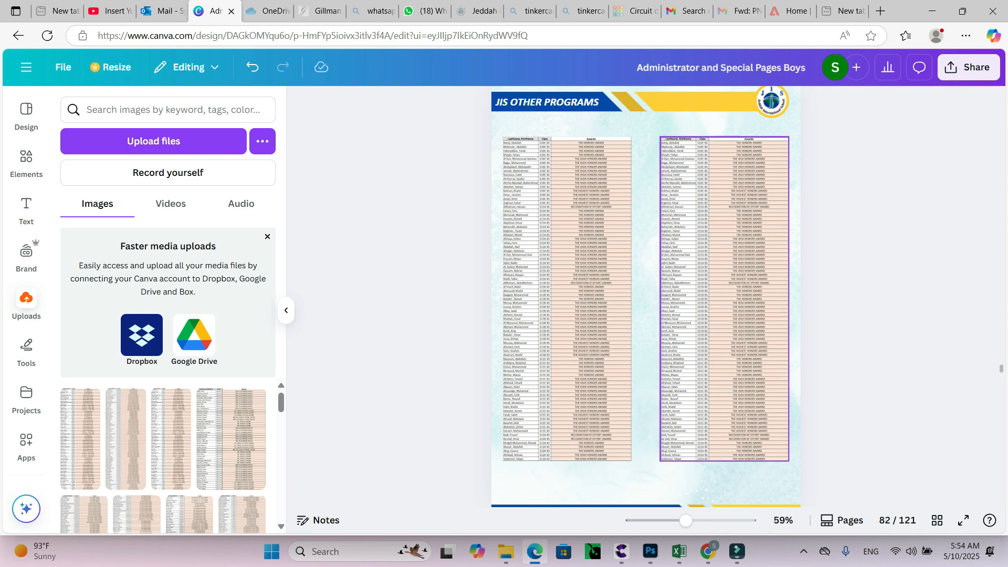
{"action": "scroll", "coordinate": [725, 315], "scroll_direction": "up", "scroll_amount": 5}
{"action": "scroll", "coordinate": [724, 315], "scroll_direction": "down", "scroll_amount": 4}
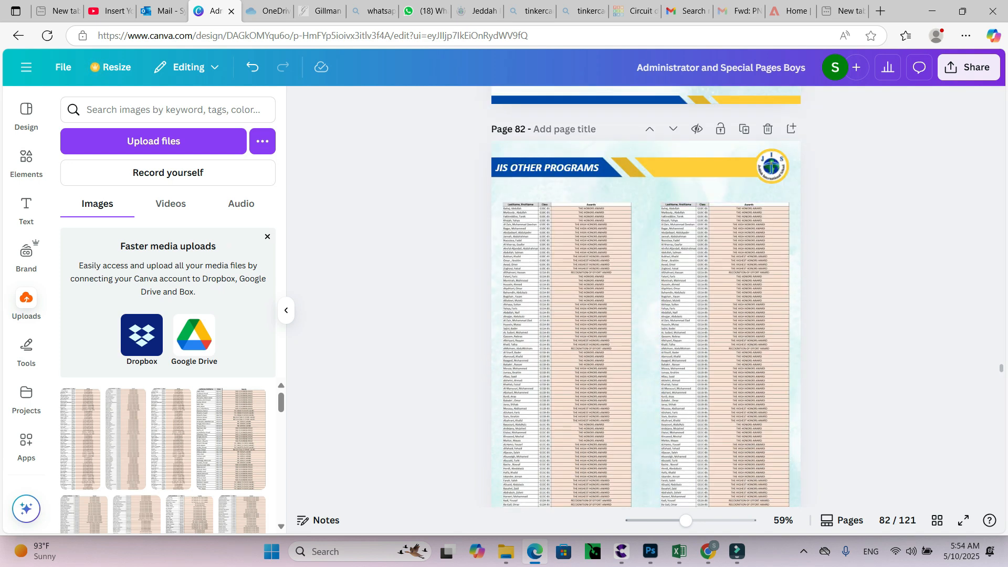
{"action": "scroll", "coordinate": [724, 315], "scroll_direction": "down", "scroll_amount": 2}
{"action": "mouse_move", "coordinate": [686, 521]}
{"action": "left_mouse_down"}
{"action": "mouse_move", "coordinate": [749, 520]}
{"action": "mouse_move", "coordinate": [688, 520]}
{"action": "left_mouse_up"}
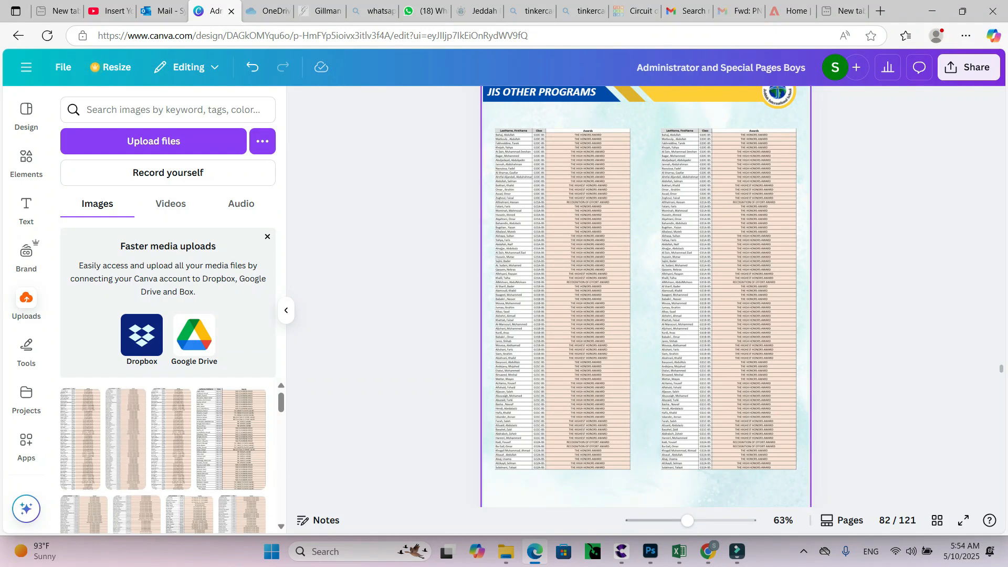
Delete both awards table images from page 82.
{"action": "left_click", "coordinate": [795, 297]}
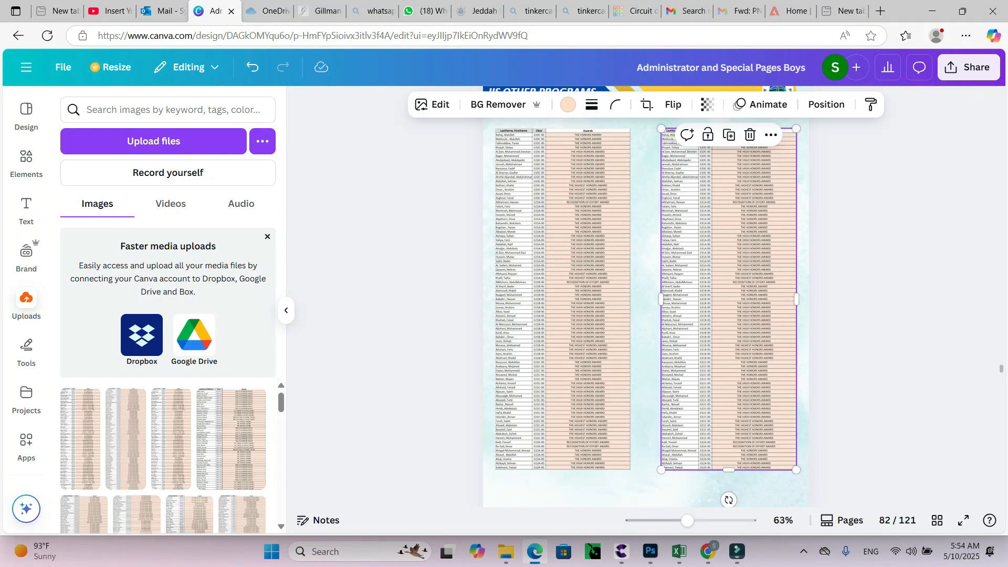
{"action": "key", "text": "Delete"}
{"action": "left_click", "coordinate": [562, 299]}
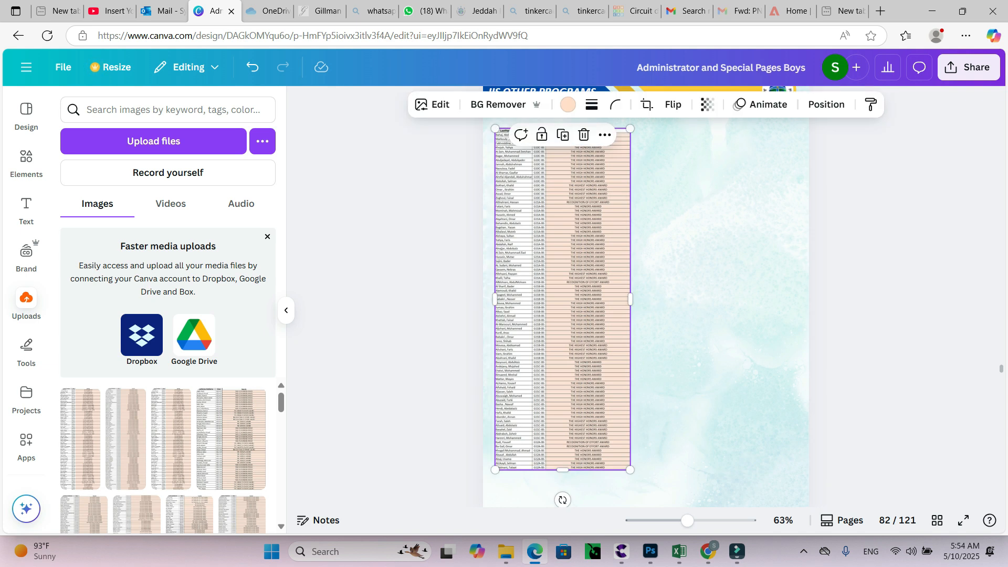
{"action": "key", "text": "Delete"}
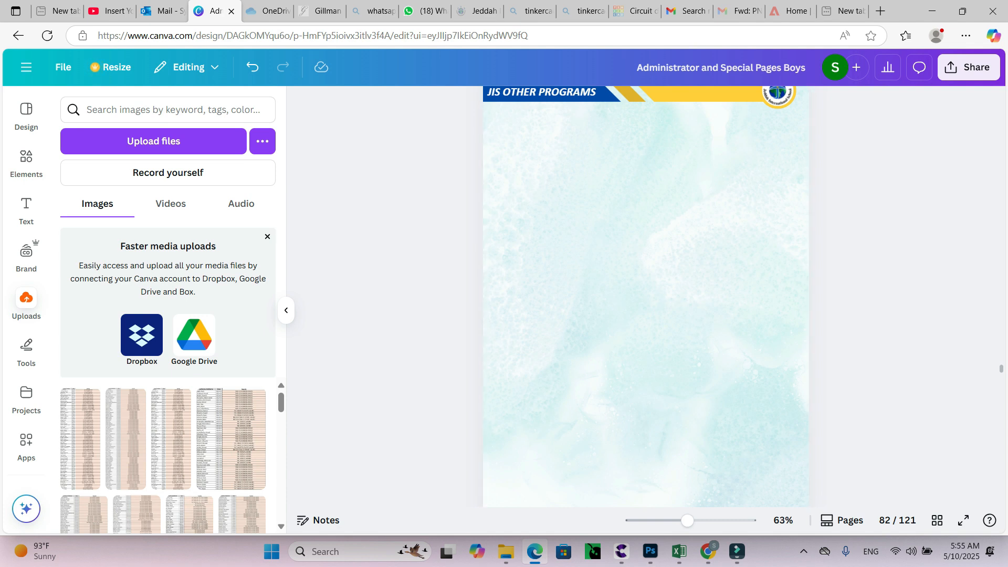
{"action": "left_click", "coordinate": [803, 551]}
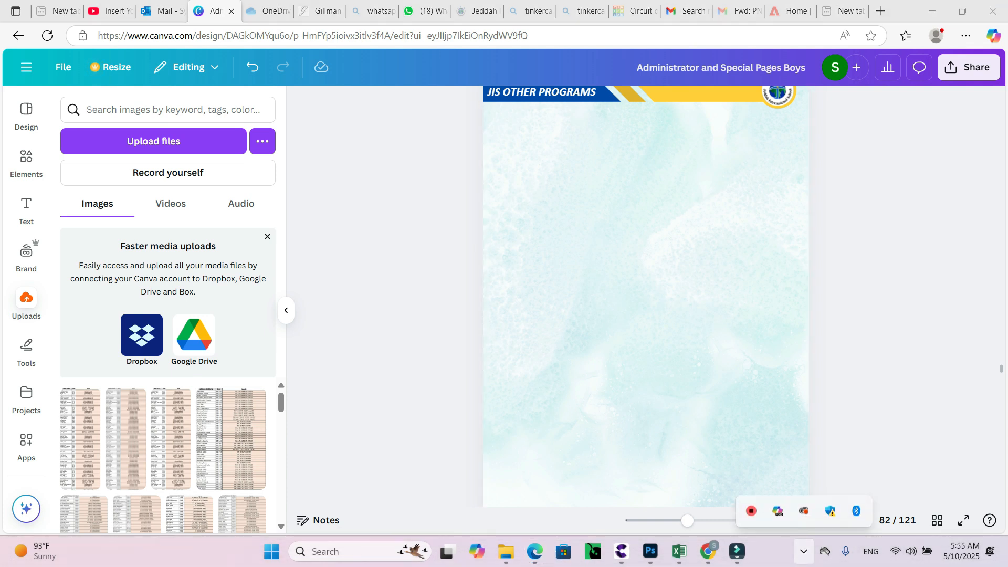